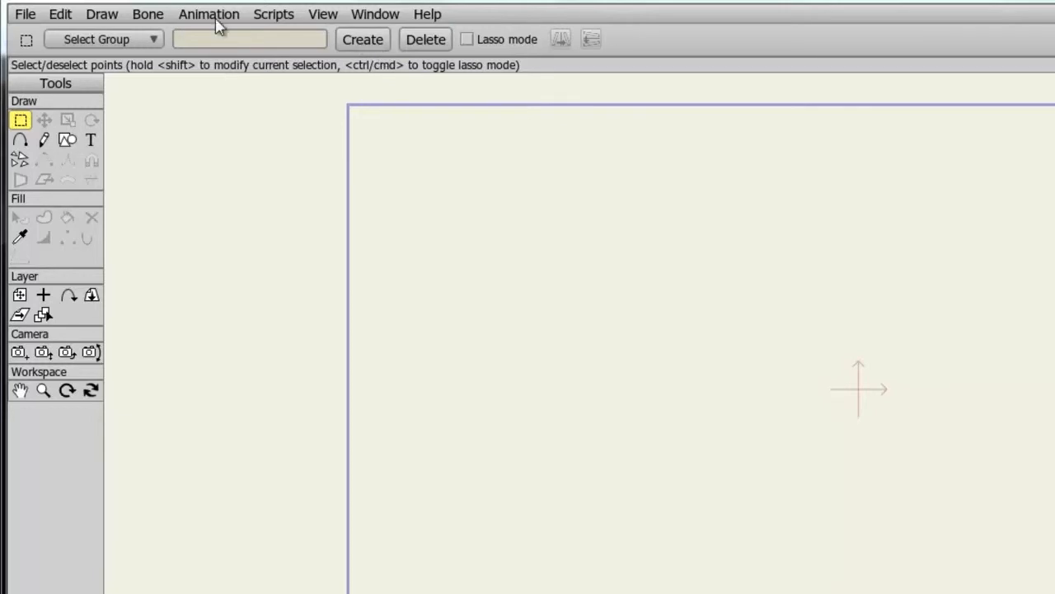
# Step: Open the project settings and change the dimensions preset to YouTube HD
pyautogui.click(26, 15)
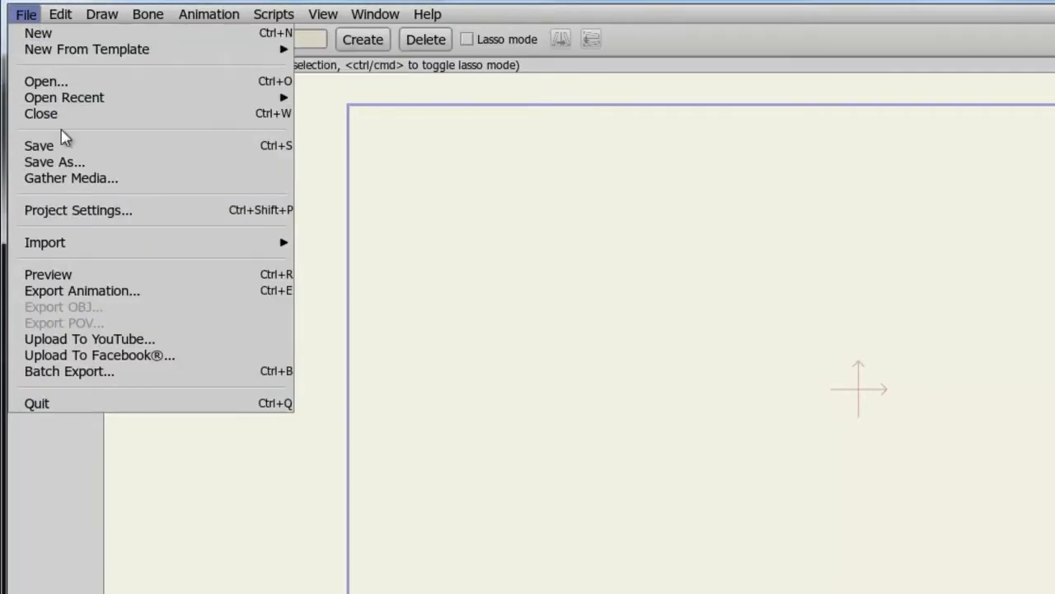
pyautogui.click(83, 210)
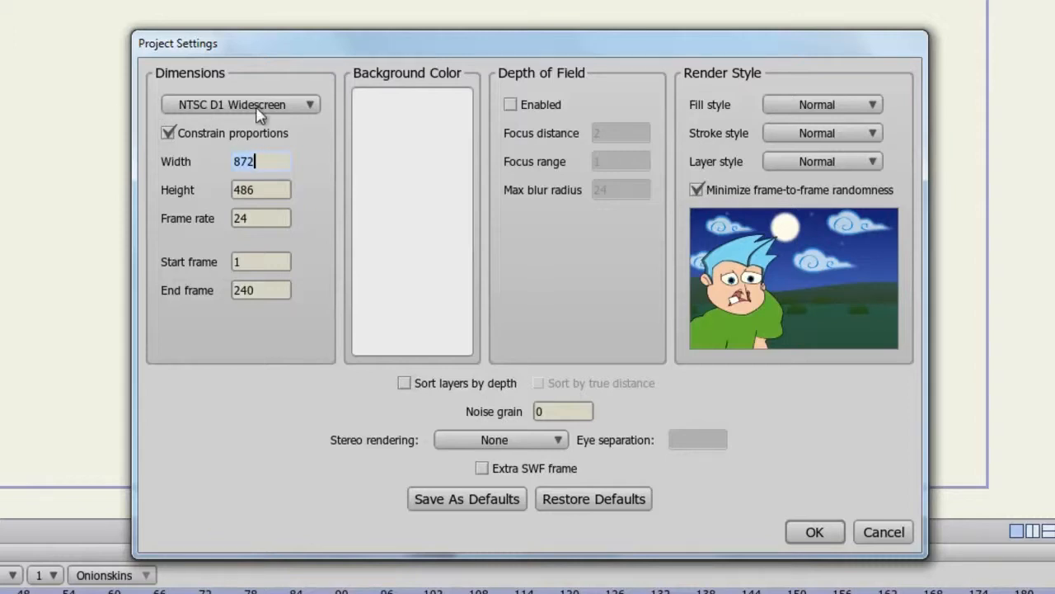
pyautogui.click(301, 110)
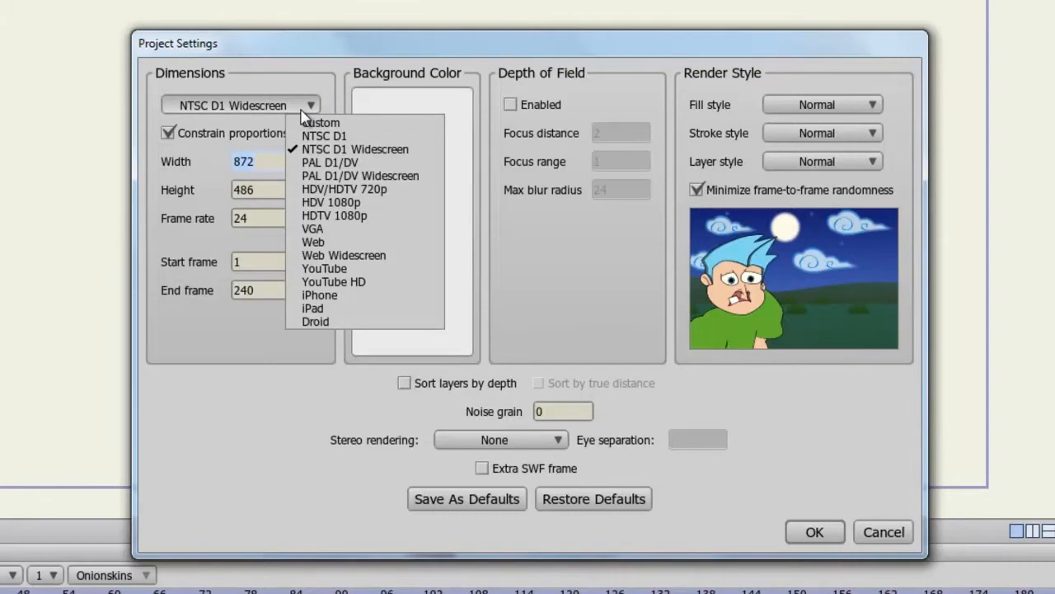
pyautogui.click(341, 282)
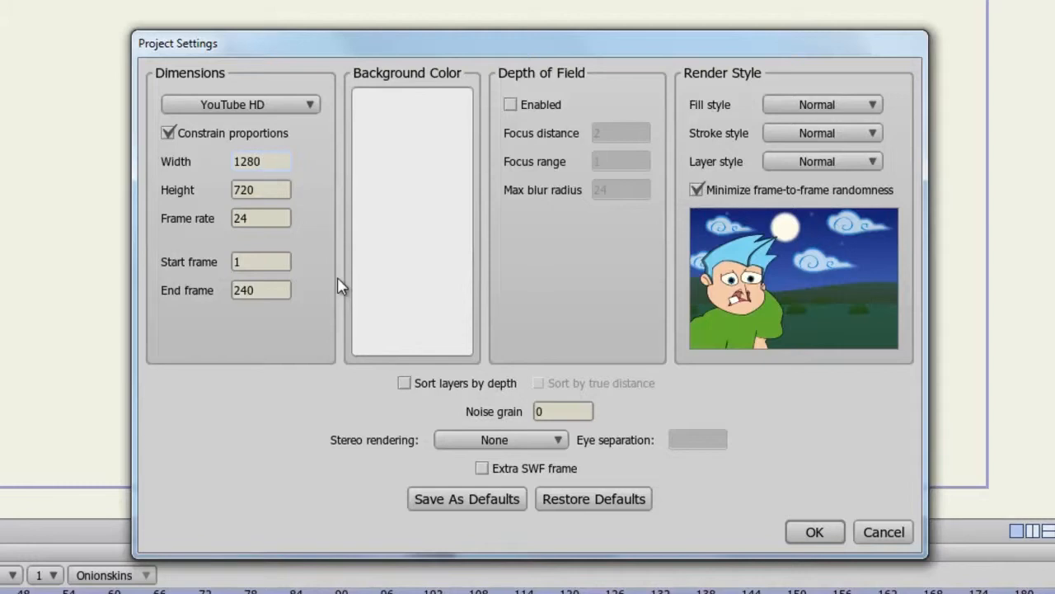
# Step: Switch the dimensions preset to Custom and try a width of 90000 with a height of 6000
pyautogui.click(293, 110)
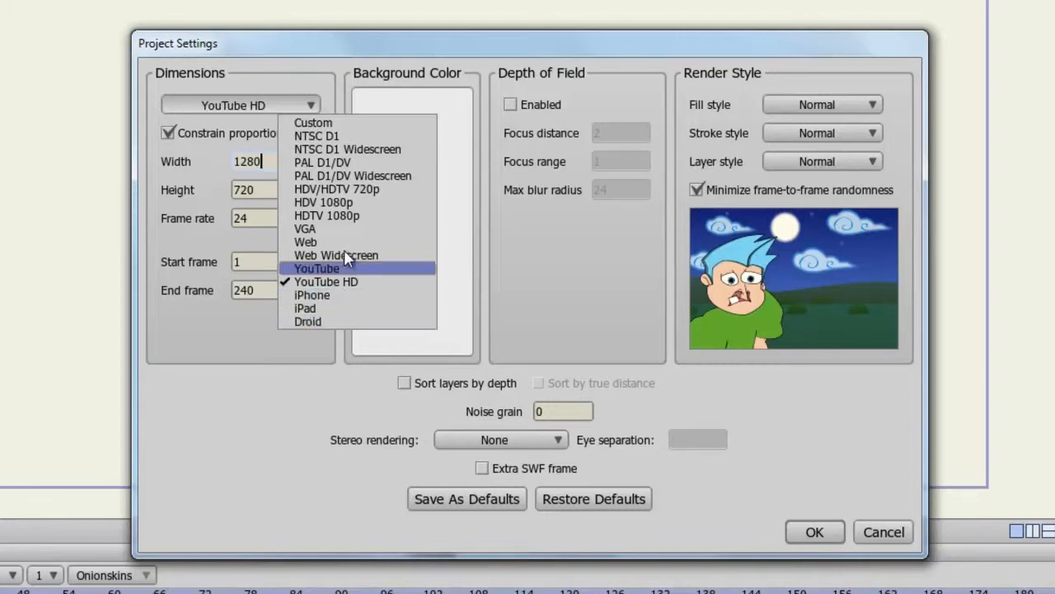
pyautogui.click(338, 125)
pyautogui.doubleClick(261, 160)
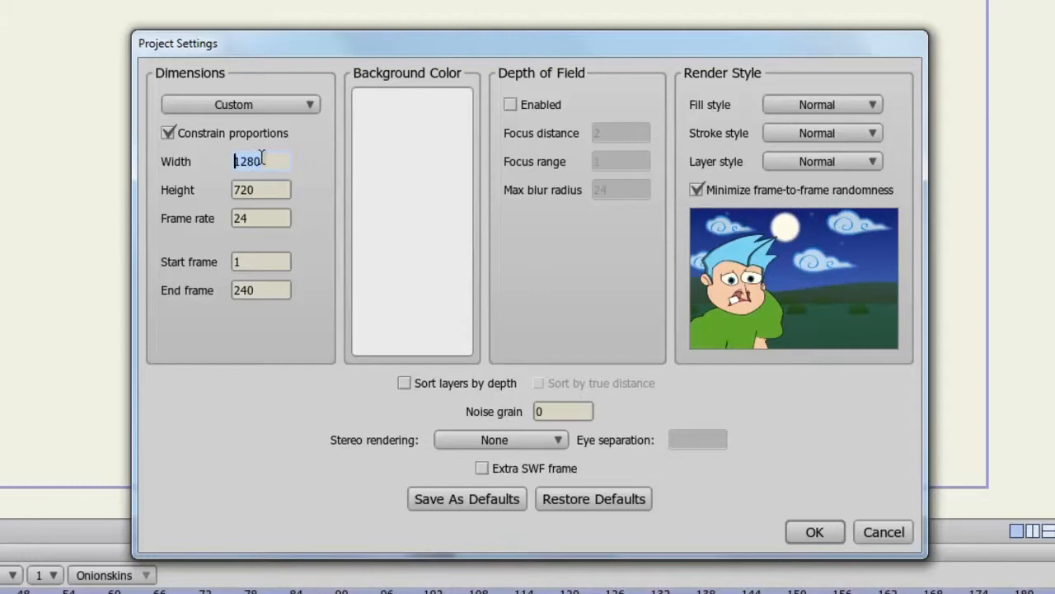
pyautogui.write('90000')
pyautogui.press('Tab')
pyautogui.write('9000')
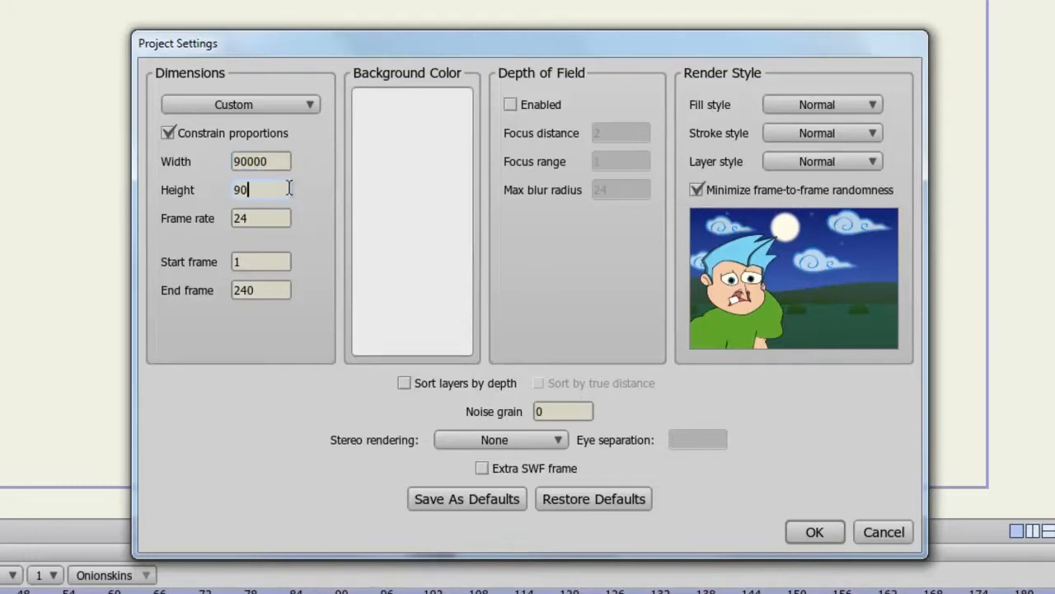
pyautogui.write('0')
pyautogui.press('BackSpace')
pyautogui.moveTo(263, 190); pyautogui.dragTo(235, 194)
pyautogui.write('6000')
# Step: Unlock the proportions, set both width and height to 9000, and constrain the proportions again
pyautogui.click(276, 163)
pyautogui.click(168, 133)
pyautogui.moveTo(263, 161); pyautogui.dragTo(236, 163)
pyautogui.write('9000')
pyautogui.click(267, 189)
pyautogui.moveTo(241, 189); pyautogui.dragTo(233, 190)
pyautogui.write('9')
pyautogui.click(168, 133)
# Step: Try a frame rate of 60, return it to 24, and go to the end frame value
pyautogui.click(269, 226)
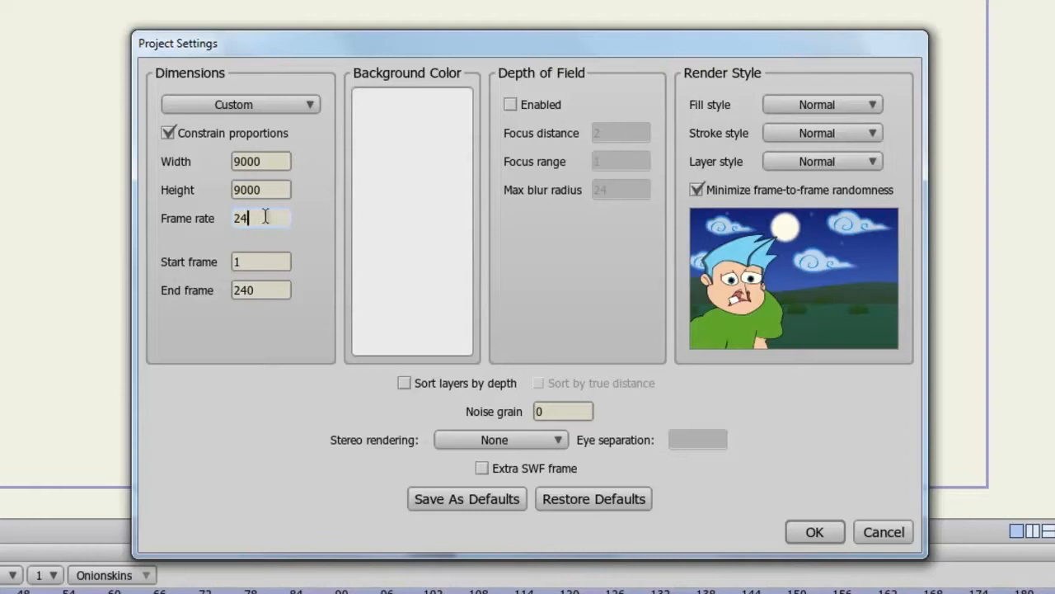
pyautogui.moveTo(264, 218); pyautogui.dragTo(236, 217)
pyautogui.write('60')
pyautogui.press('BackSpace')
pyautogui.press('BackSpace')
pyautogui.write('24')
pyautogui.click(278, 290)
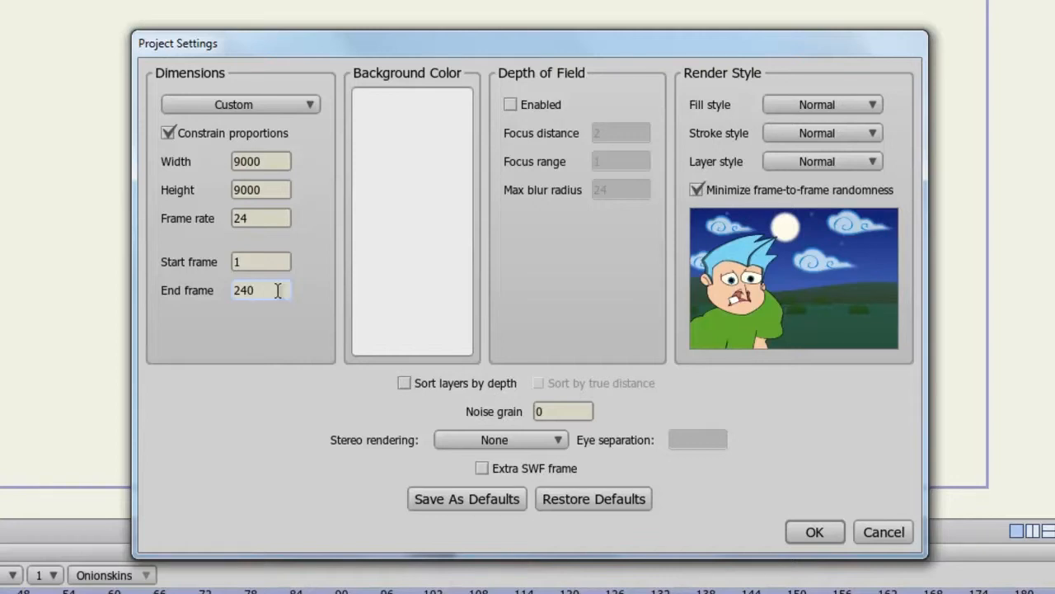
# Step: Change the project's background color to red (DE1818) and enable depth of field
pyautogui.click(398, 212)
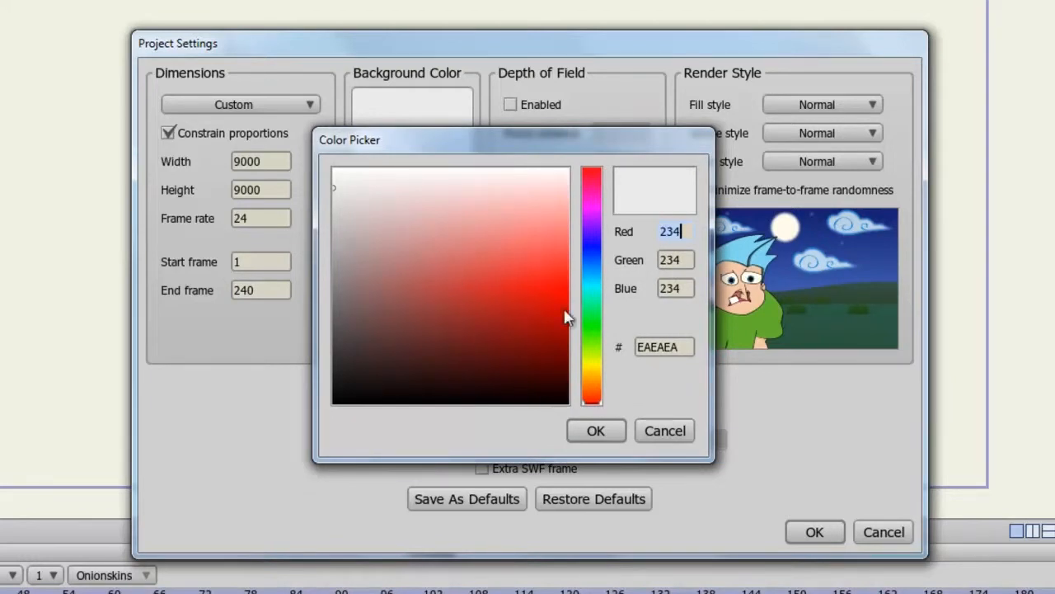
pyautogui.click(523, 290)
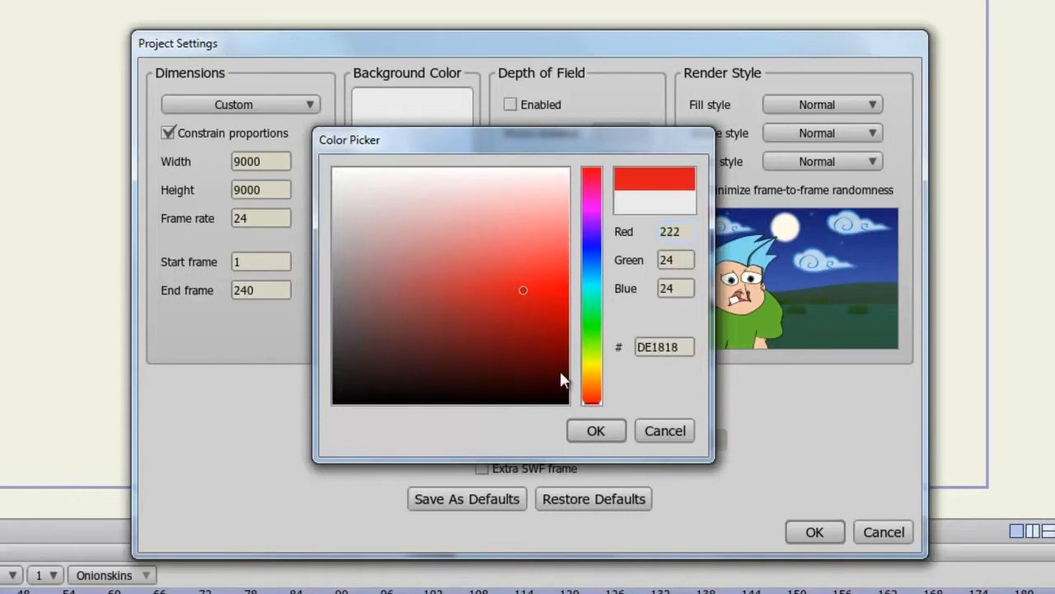
pyautogui.click(595, 430)
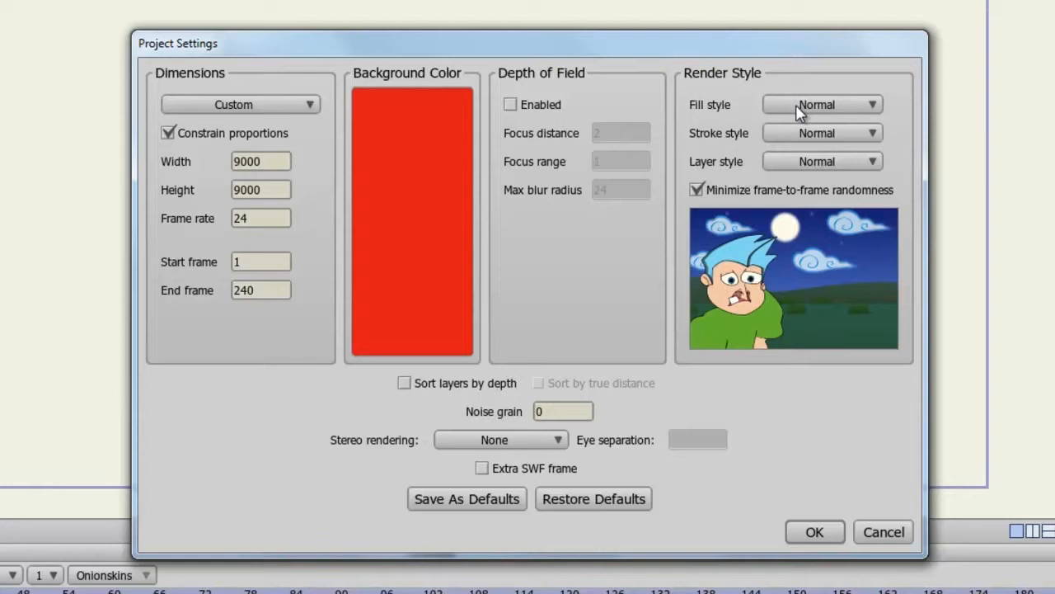
pyautogui.click(530, 105)
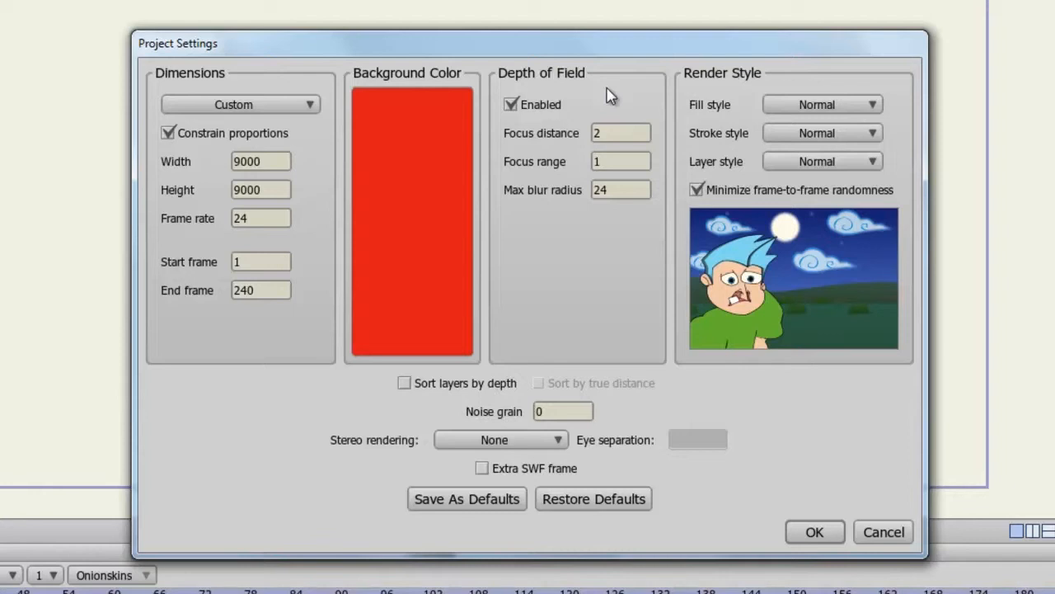
# Step: Set the render fill style to Crayon and the stroke style to Pen
pyautogui.click(847, 106)
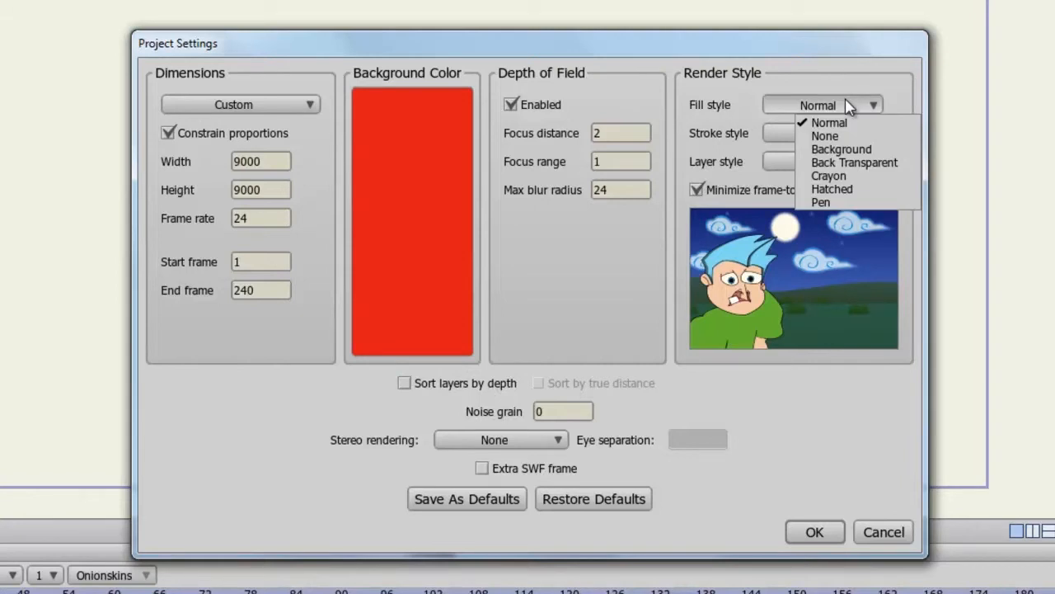
pyautogui.click(855, 178)
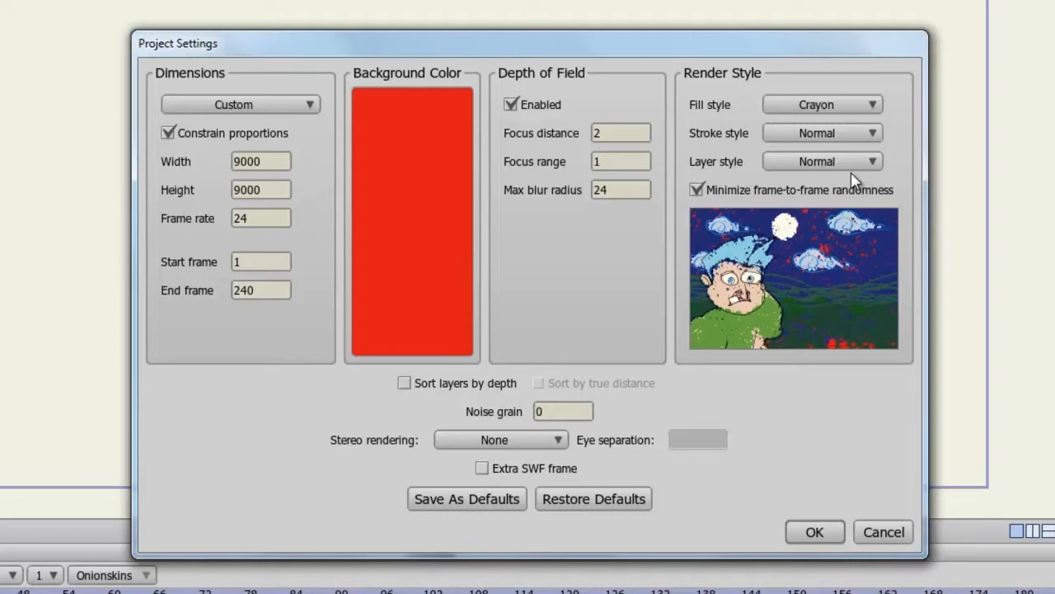
pyautogui.click(842, 136)
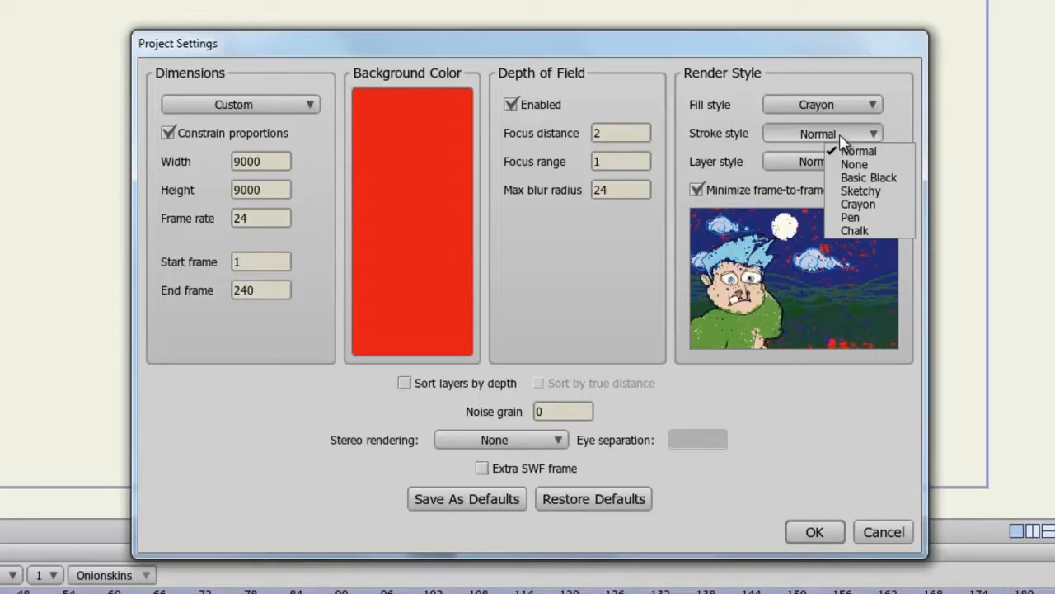
pyautogui.click(858, 217)
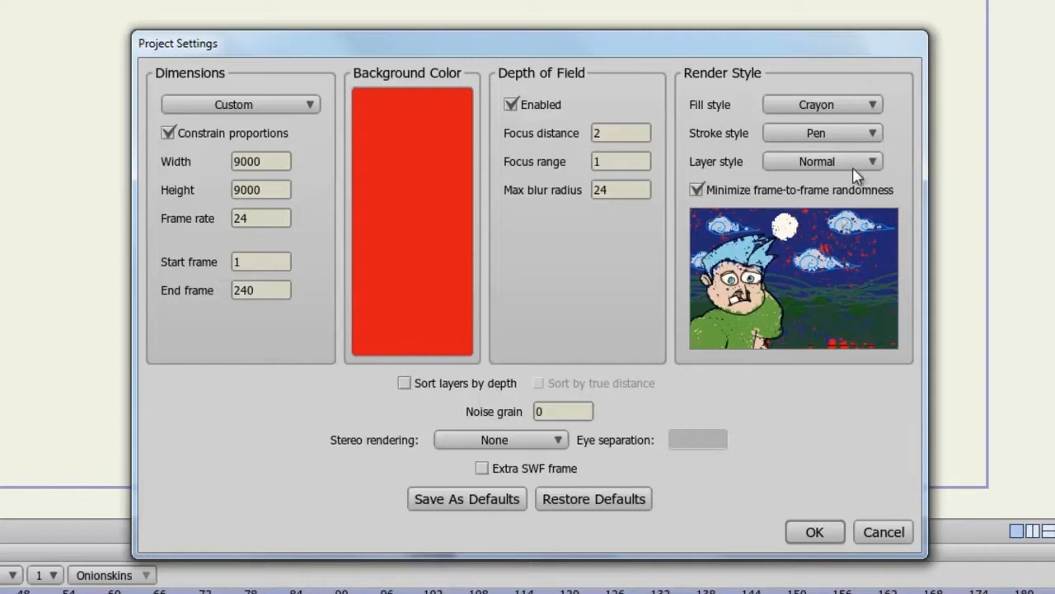
# Step: Set both the render fill style and the stroke style back to Normal
pyautogui.click(849, 106)
pyautogui.click(858, 104)
pyautogui.click(850, 107)
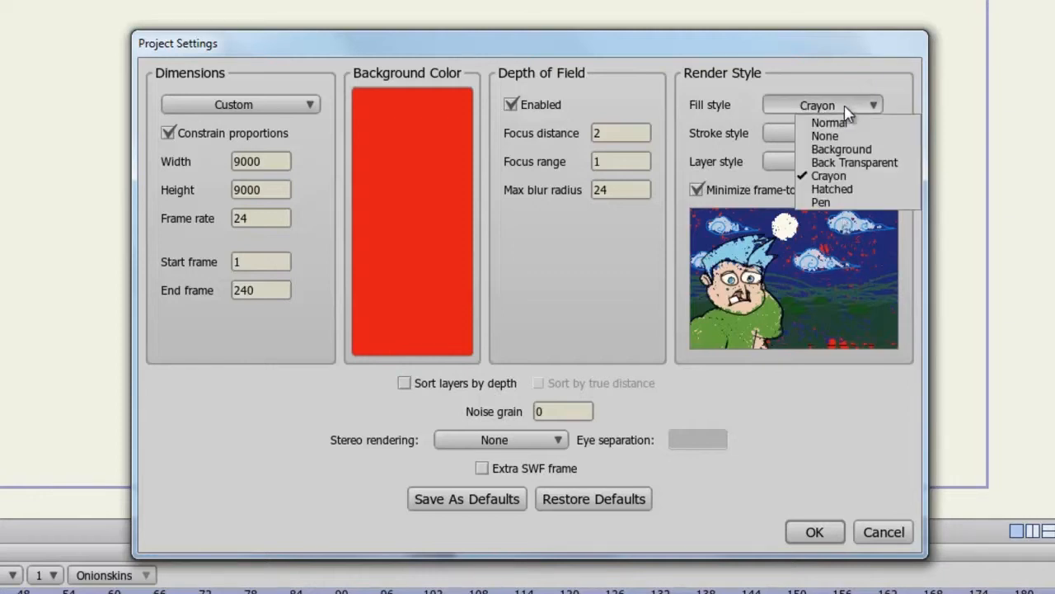
pyautogui.click(850, 120)
pyautogui.click(847, 137)
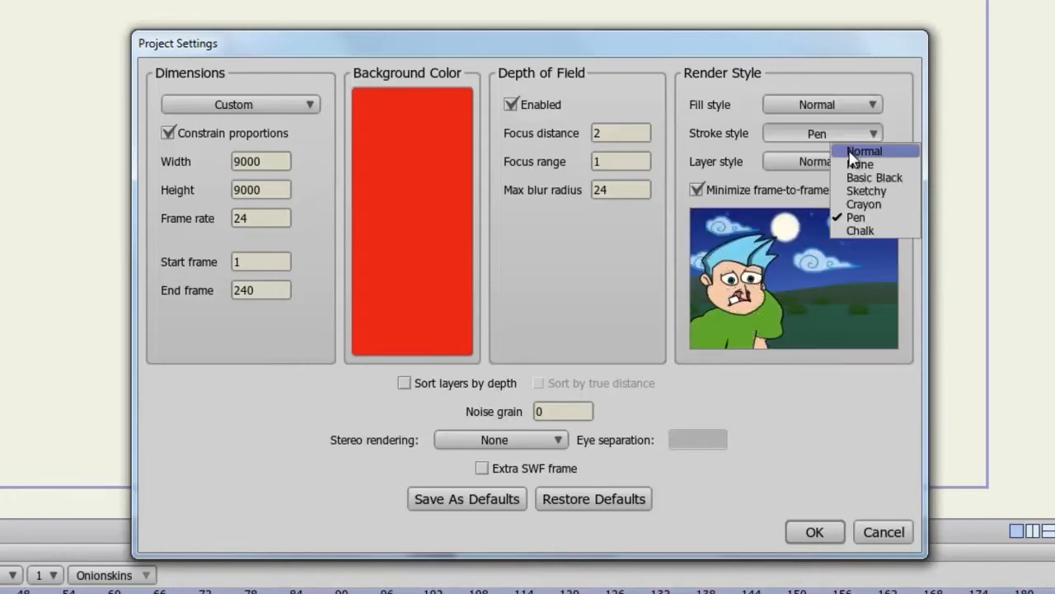
pyautogui.click(855, 152)
# Step: Set the layer style to Cutout and toggle the frame-to-frame randomness minimization off and back on
pyautogui.click(860, 168)
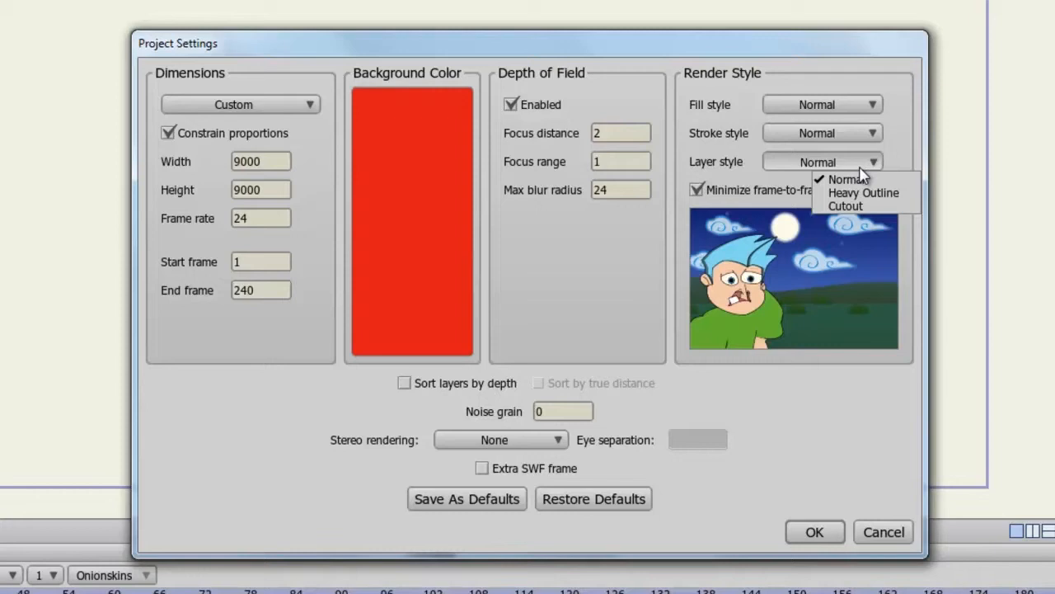
pyautogui.click(851, 206)
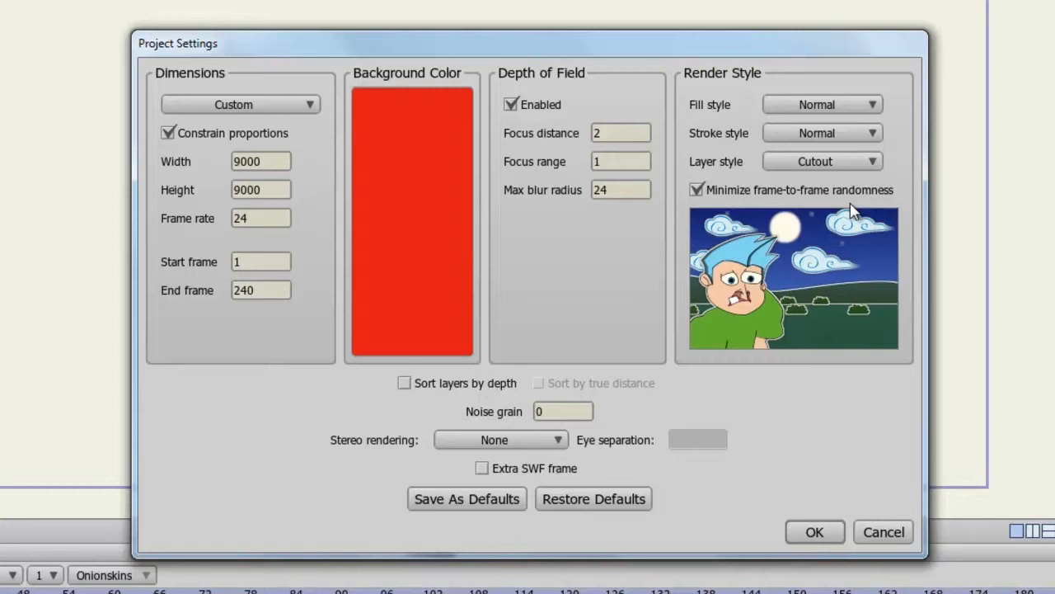
pyautogui.click(705, 187)
pyautogui.click(699, 189)
# Step: Enable sorting layers by depth and review the stereo rendering options without changing the selection
pyautogui.click(404, 384)
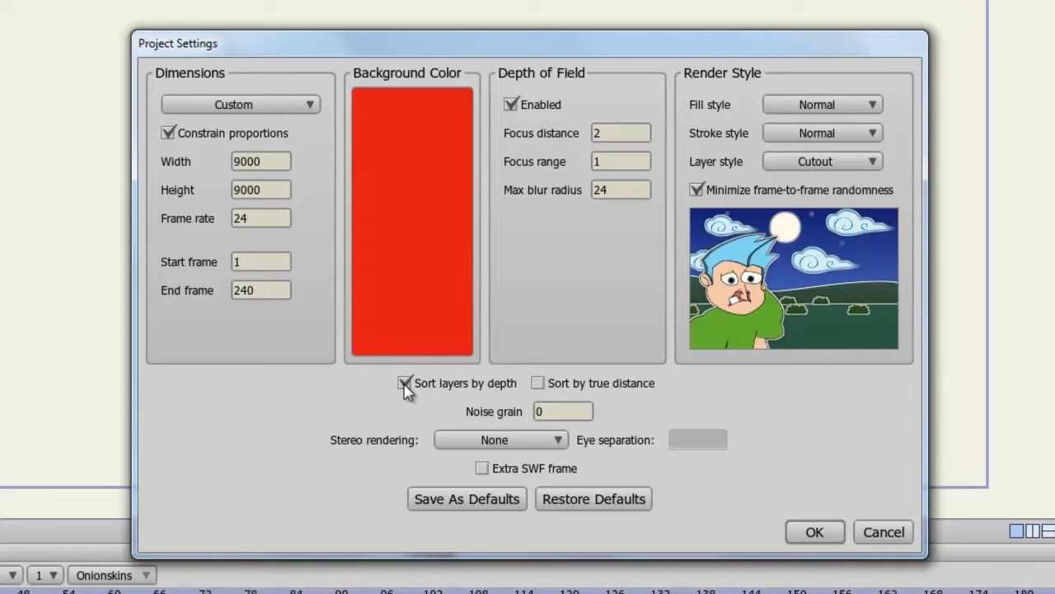
pyautogui.click(559, 411)
pyautogui.click(558, 446)
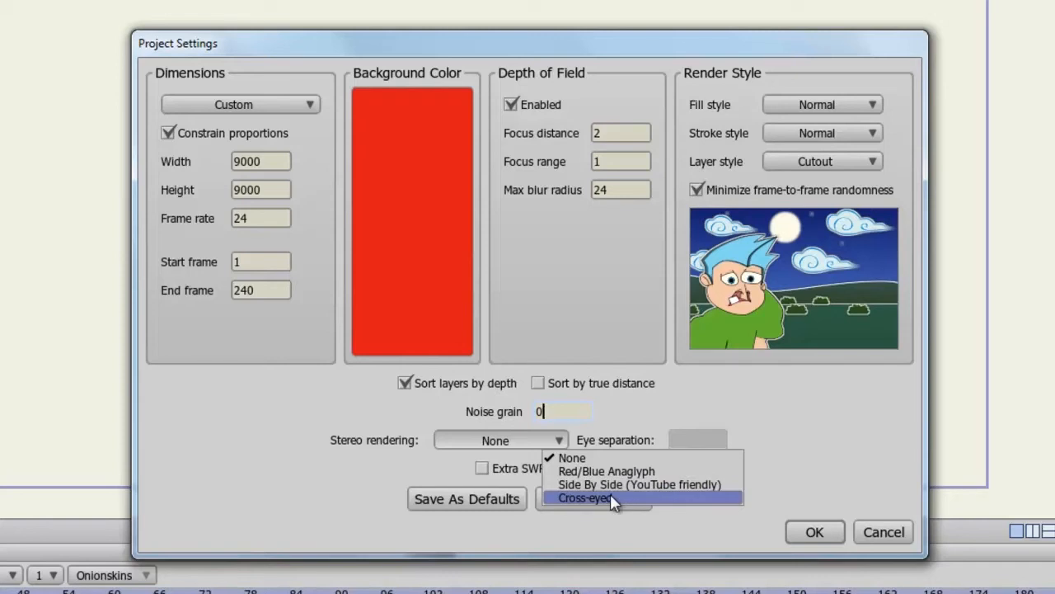
pyautogui.click(654, 424)
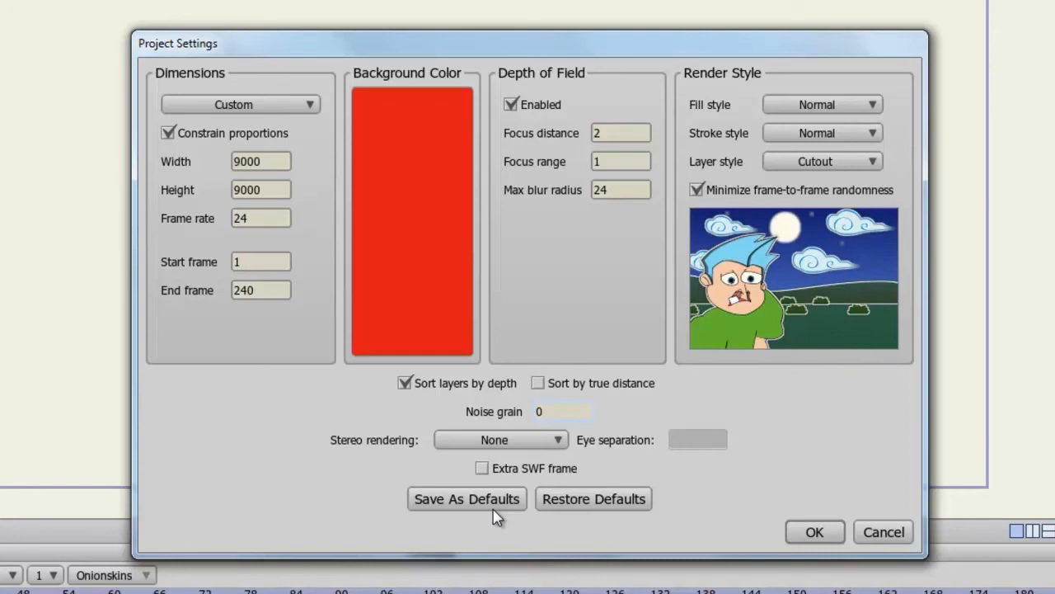
# Step: Restore all project settings to their defaults
pyautogui.click(625, 510)
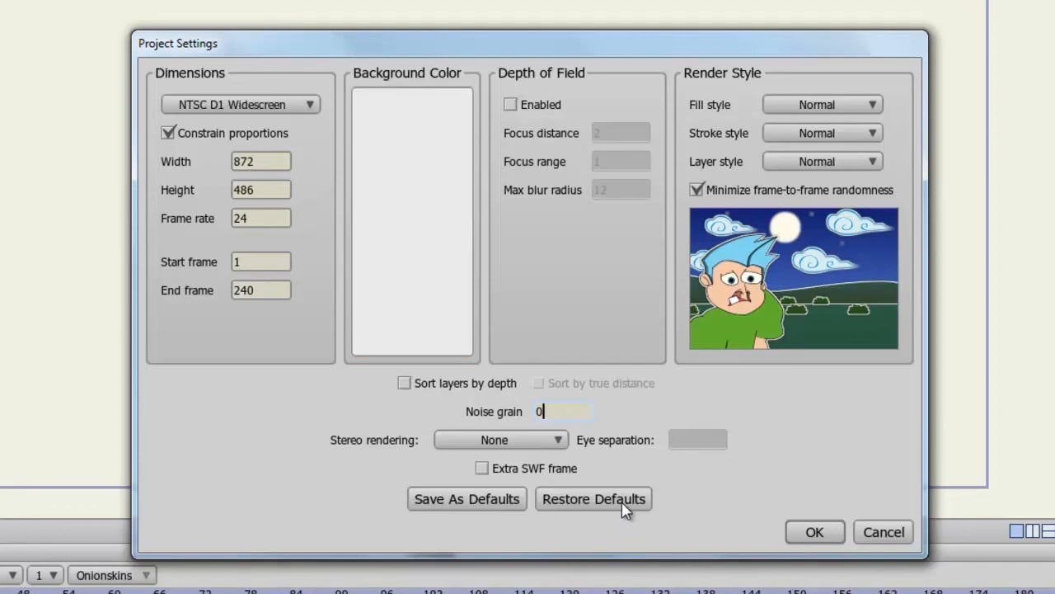